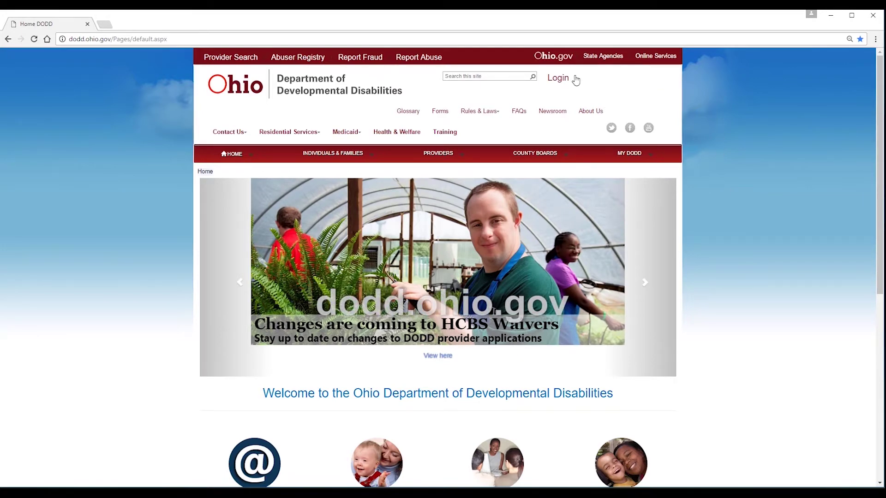
- Sign in to the DODD portal with the user name and password, reaching the Applications page
left_click(553, 80)
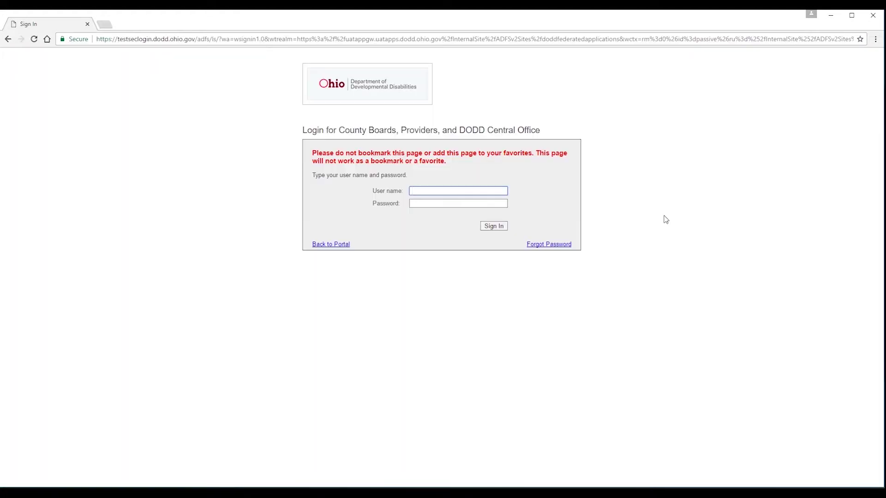
type("mayt")
key("Tab")
type("********")
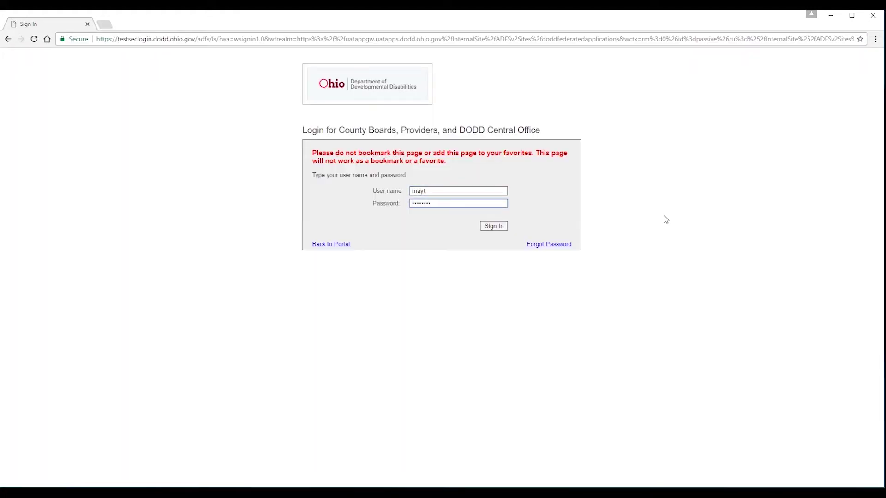
left_click(504, 228)
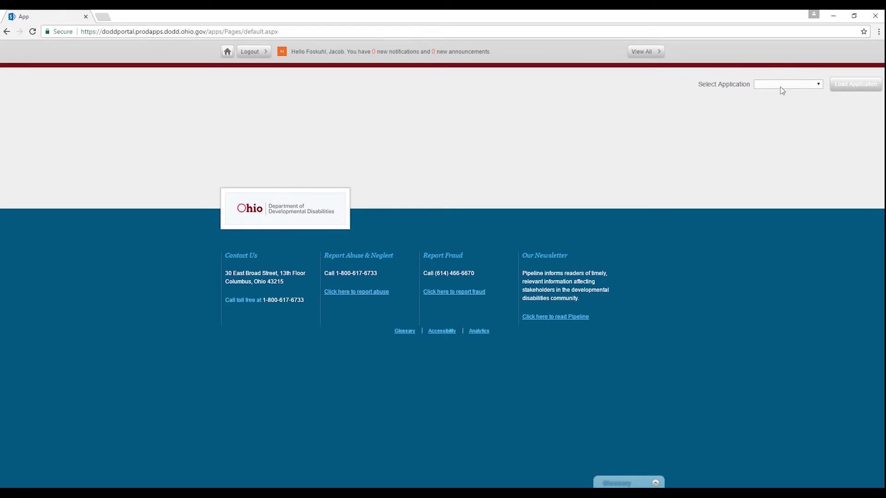
- Select EIGS from the application list and load it to reach its Expense Records
left_click(745, 105)
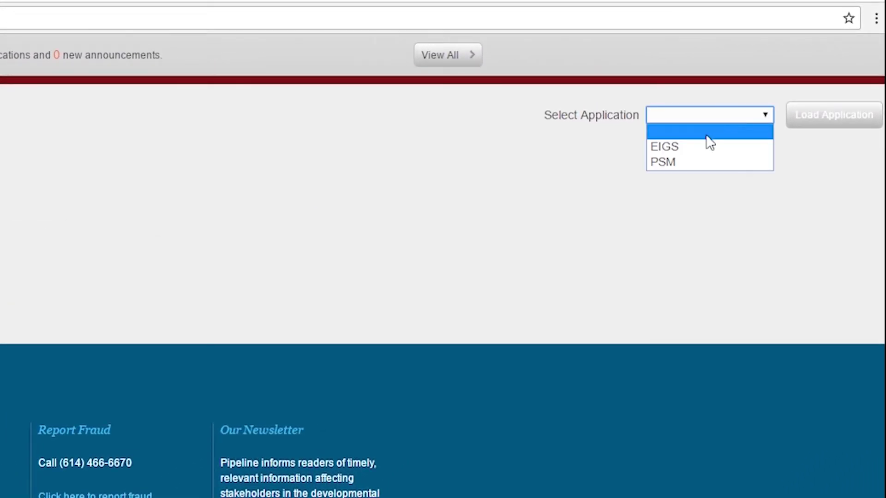
left_click(703, 146)
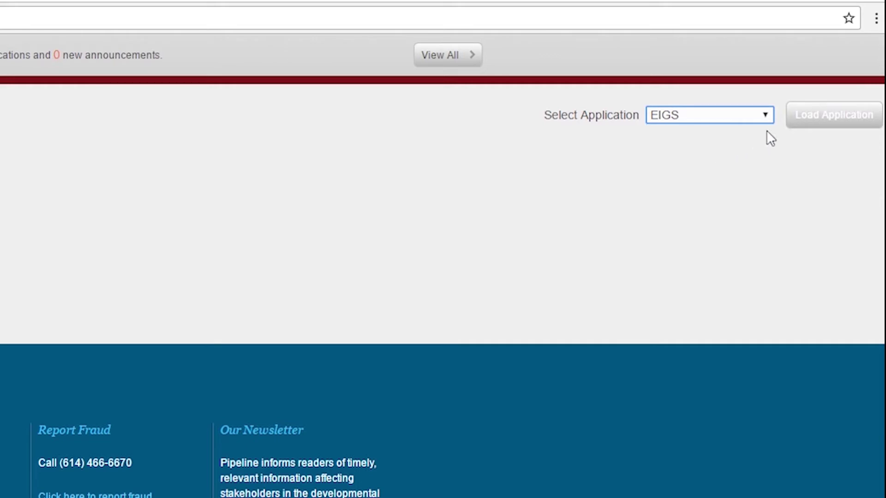
left_click(799, 128)
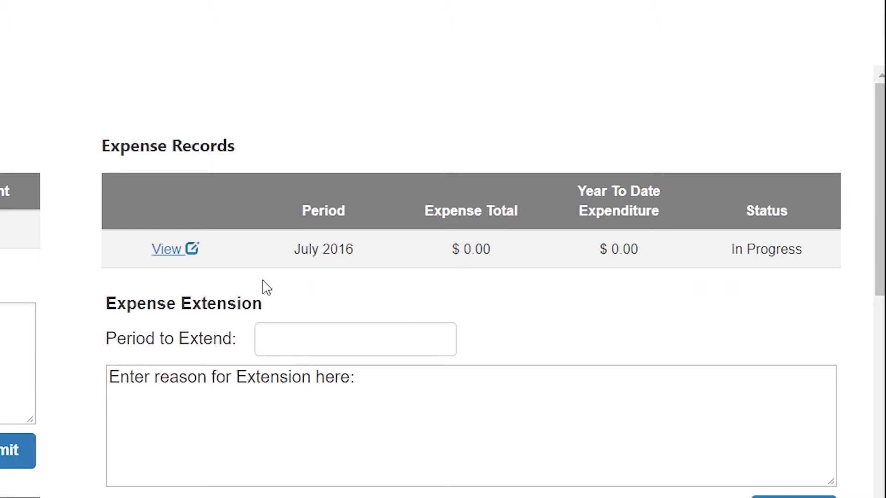
- View the July 2016 In Progress expense record, Wyandot-Expense-Jul, at $0.00 spent
left_click(160, 254)
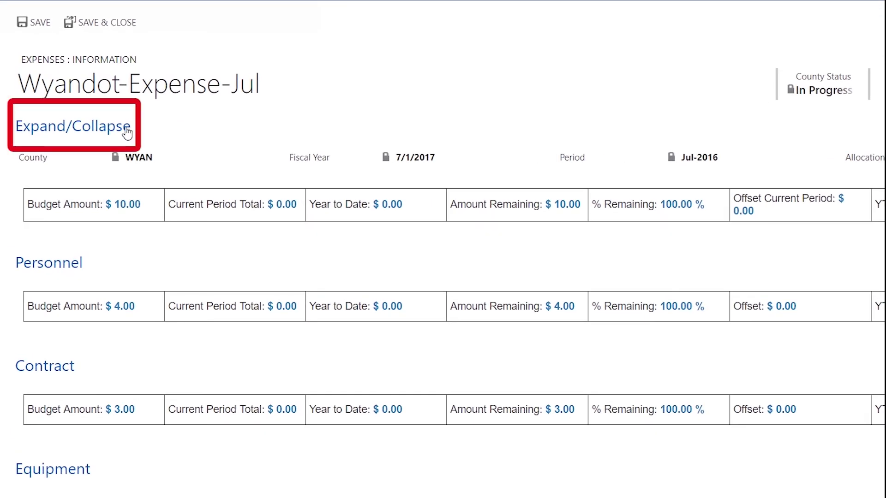
- Expand the Personnel section to reveal its empty detailed expense table
left_click(111, 126)
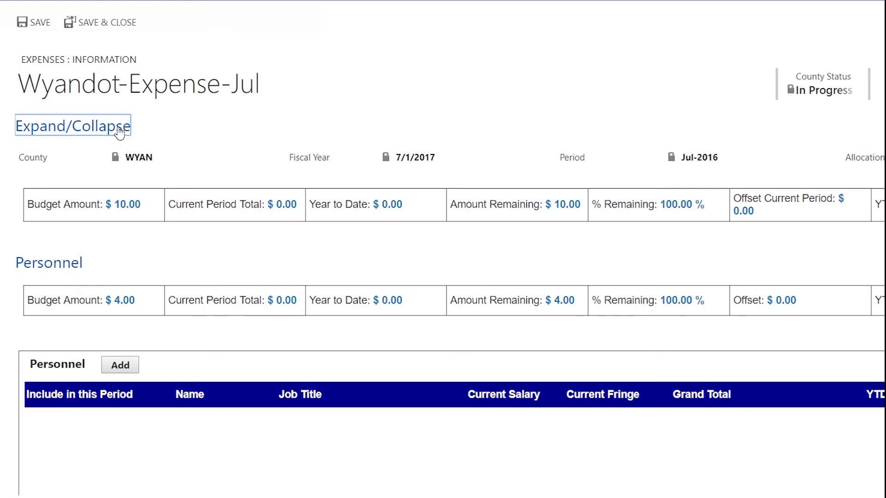
left_click(119, 132)
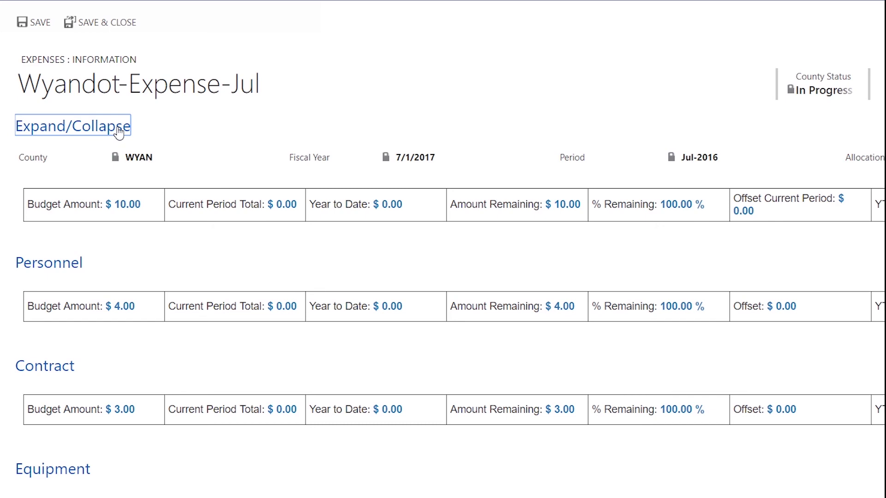